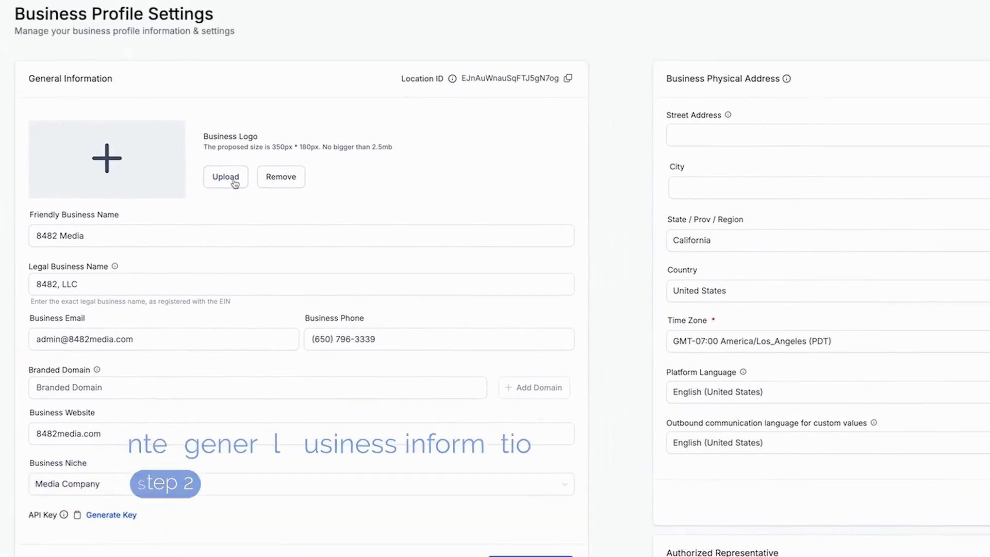
# - Upload 8482 - Logo.png from the Desktop as the business logo
pyautogui.click(234, 184)
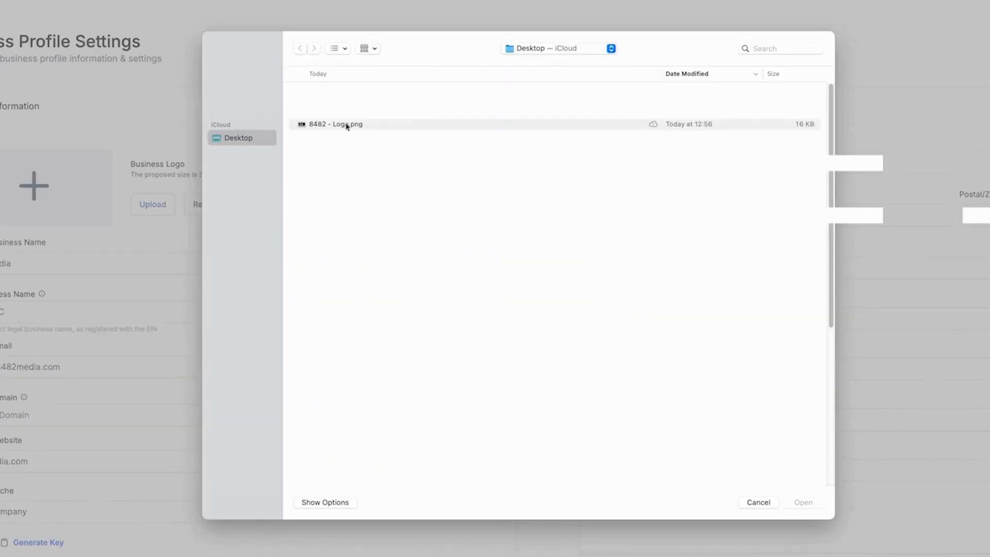
pyautogui.doubleClick(346, 124)
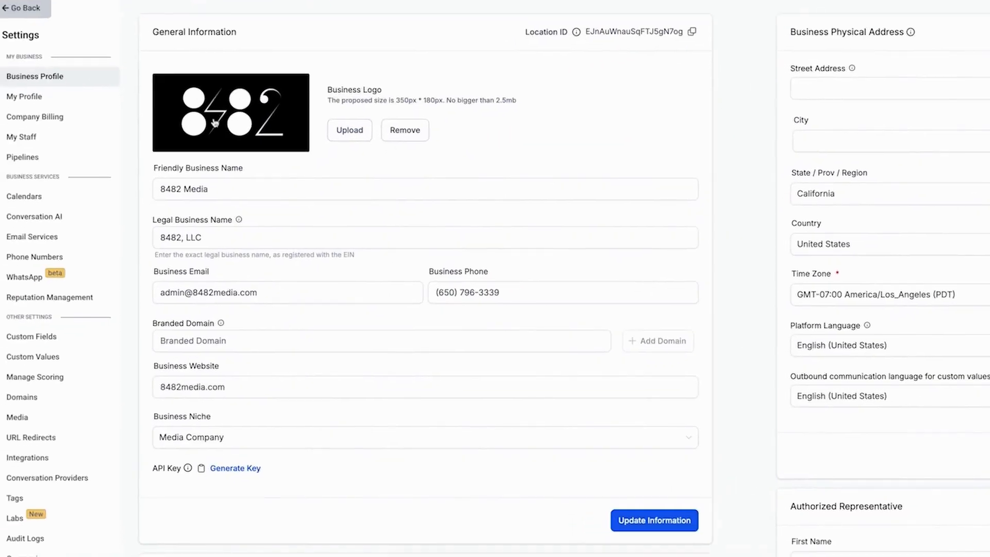
pyautogui.moveTo(327, 102); pyautogui.dragTo(530, 107)
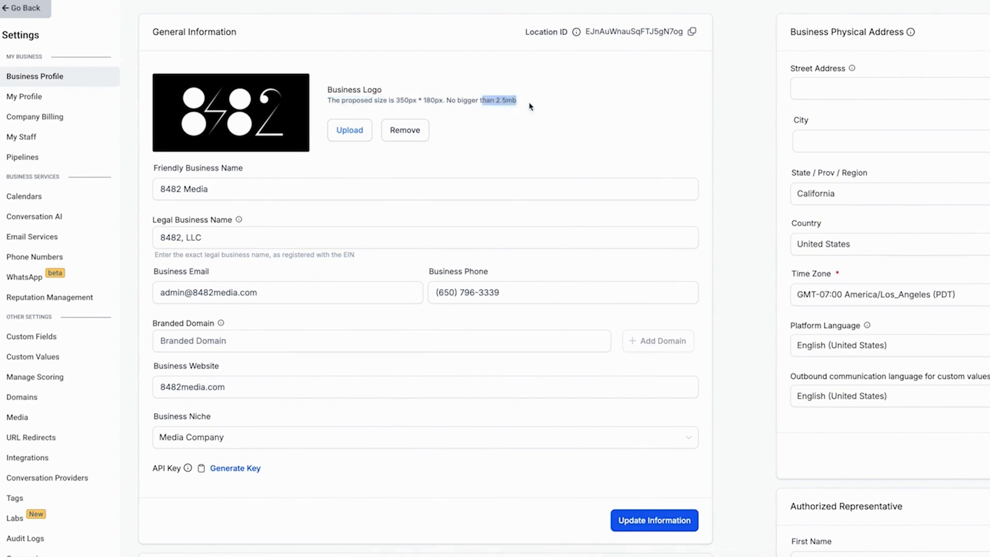
pyautogui.click(530, 107)
pyautogui.click(211, 196)
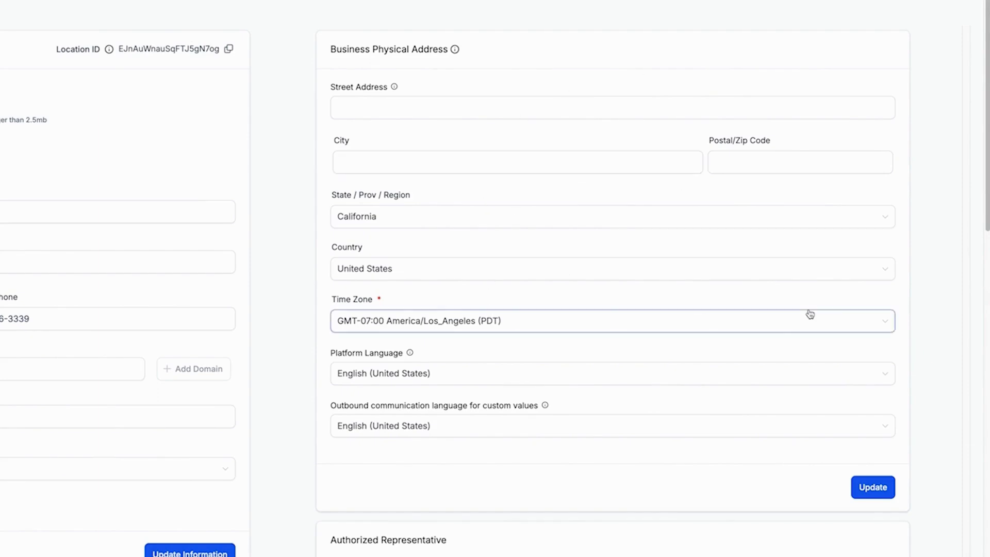
# - Save the business physical address section
pyautogui.click(873, 488)
pyautogui.scroll(-7, 289, 171)
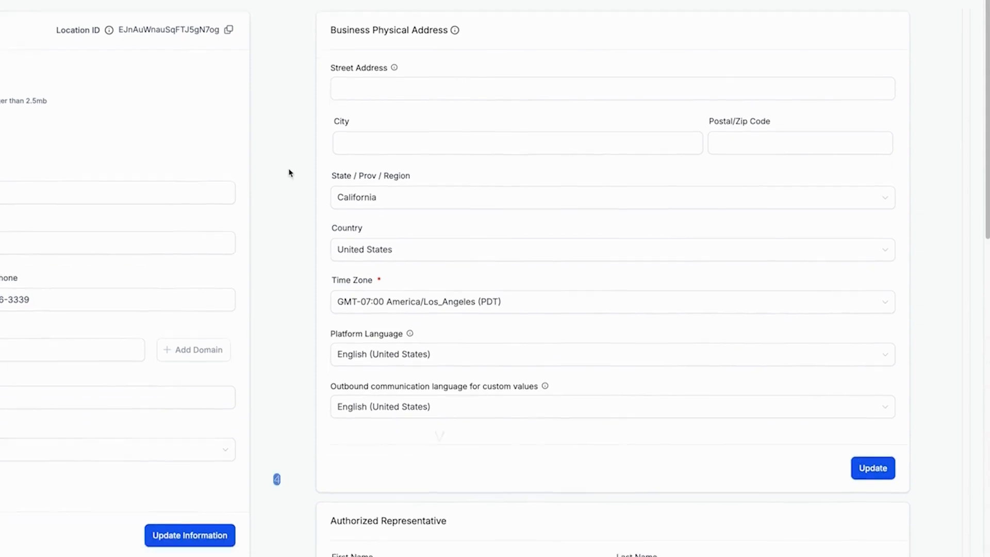
pyautogui.scroll(-1, 289, 171)
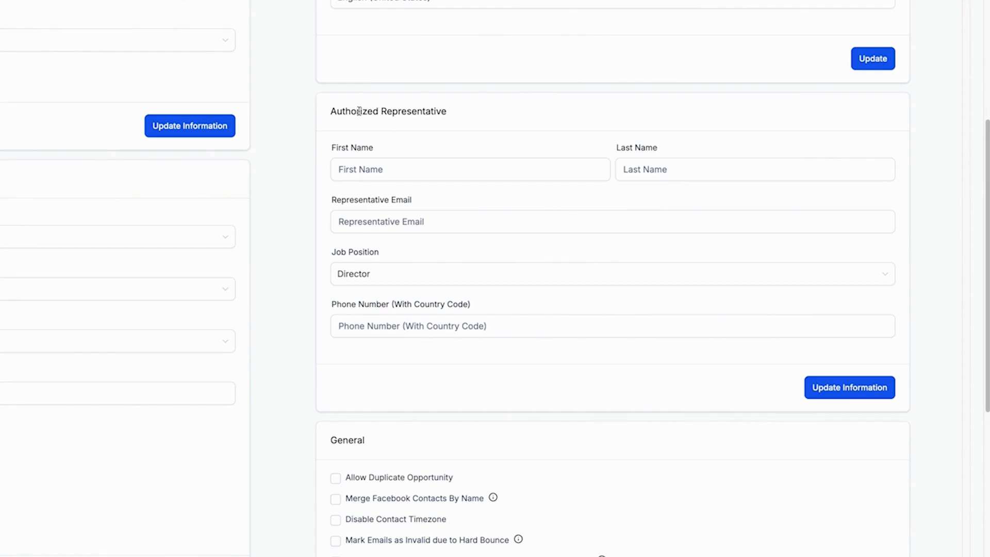
# - Fill in the authorized representative's first name, last name and e-mail address
pyautogui.click(508, 163)
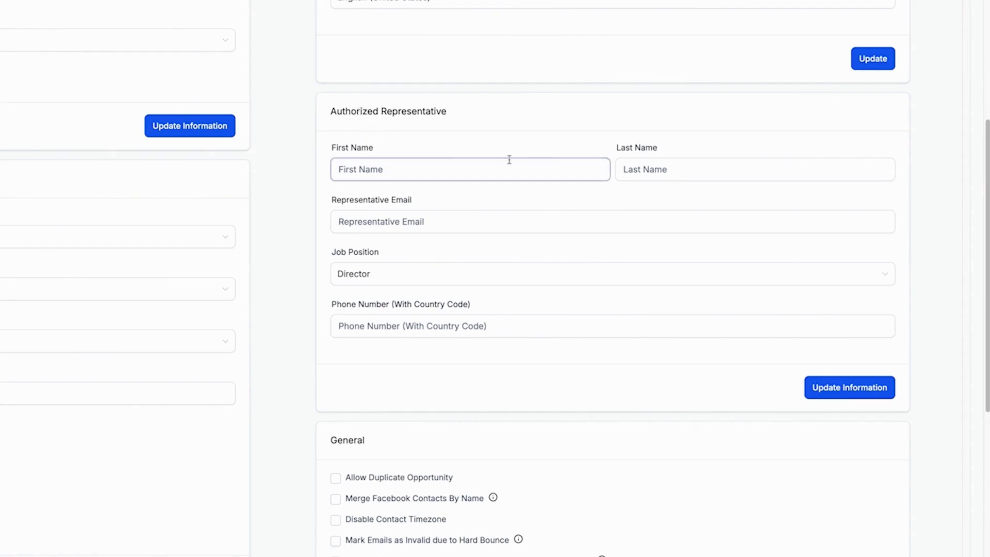
pyautogui.click(626, 167)
pyautogui.click(438, 223)
pyautogui.click(393, 278)
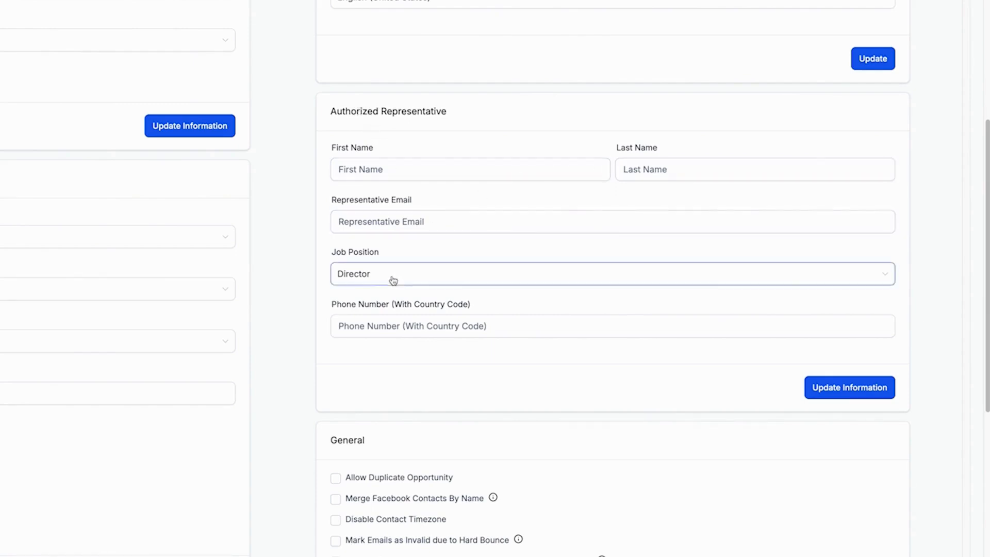
pyautogui.click(399, 323)
pyautogui.click(423, 346)
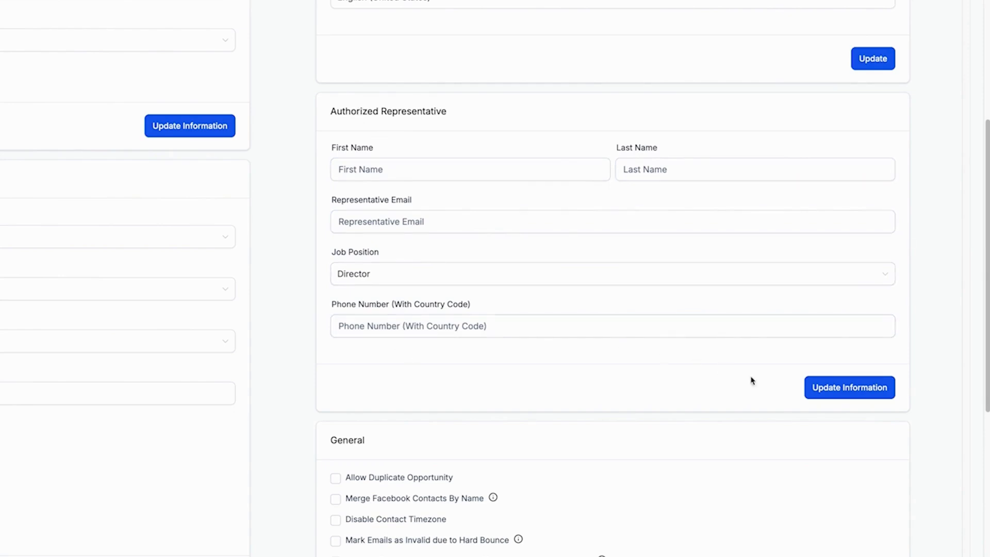
pyautogui.click(390, 170)
pyautogui.write('Eli')
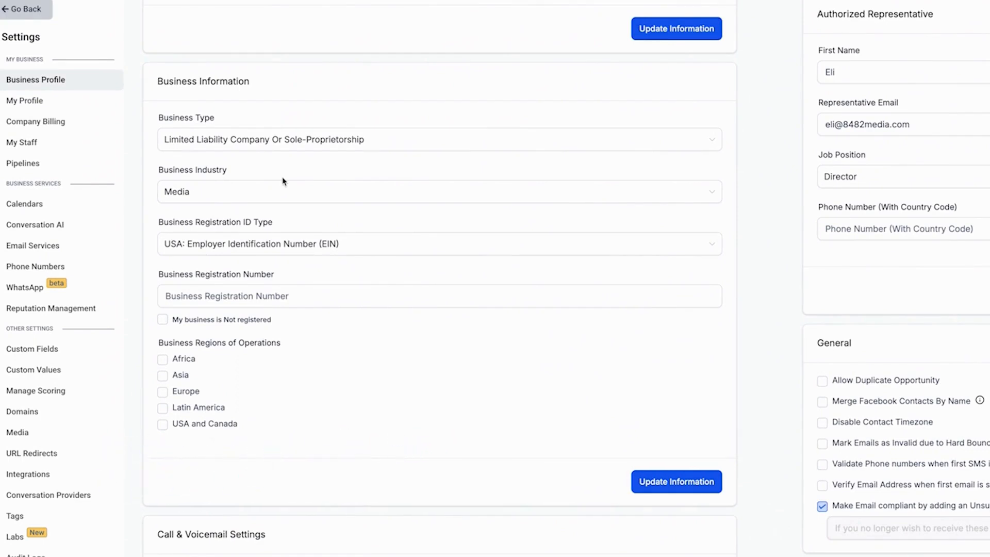
# - Set the business type to Limited Liability Company Or Sole-Proprietorship and the business industry to Media
pyautogui.click(239, 141)
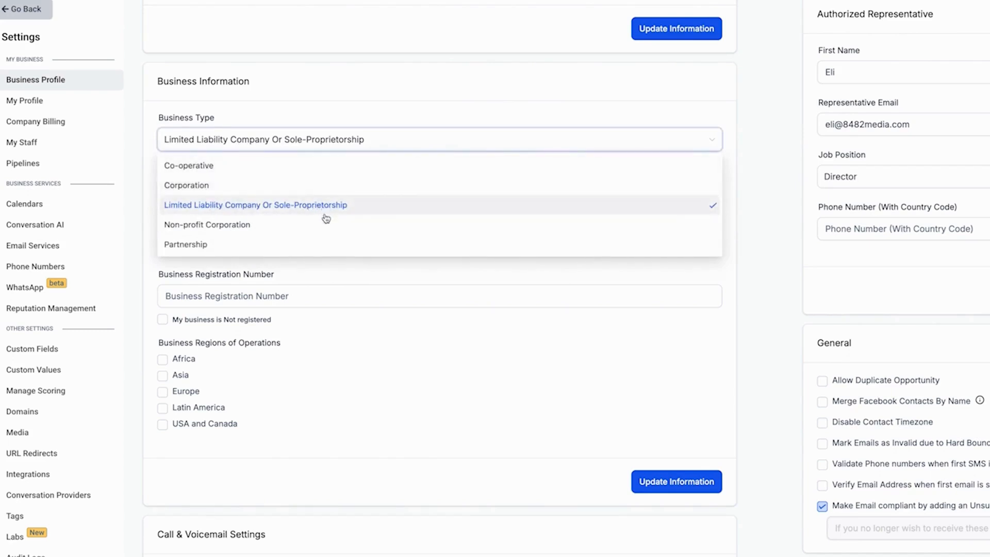
pyautogui.click(144, 235)
pyautogui.click(192, 199)
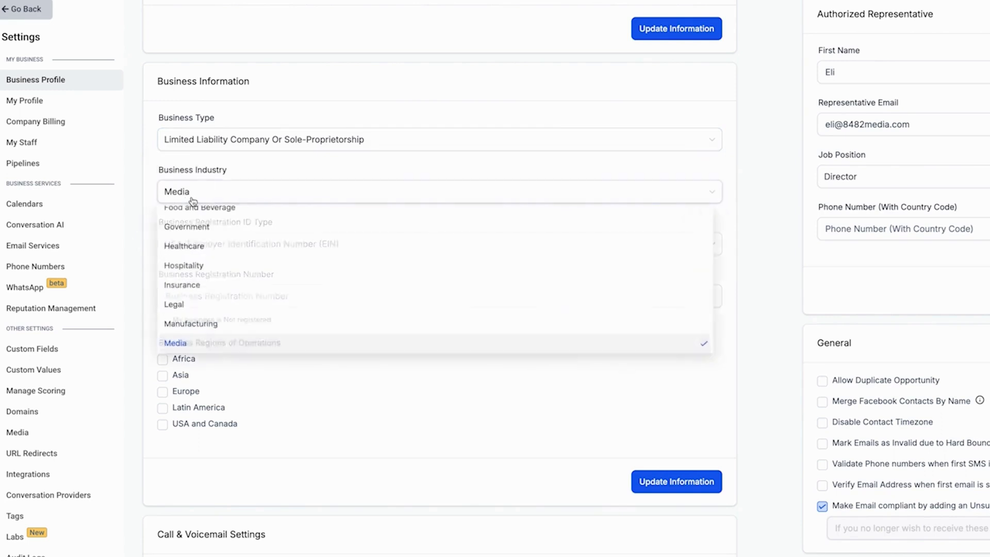
pyautogui.click(199, 344)
# - Keep the registration ID type as USA: Employer Identification Number (EIN) and tick My business is Not registered
pyautogui.click(232, 243)
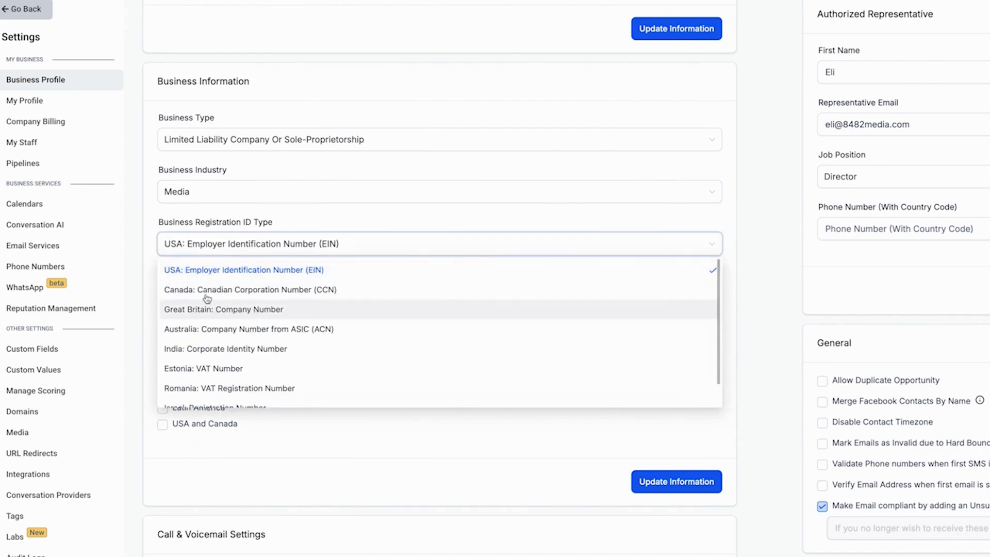
pyautogui.click(170, 252)
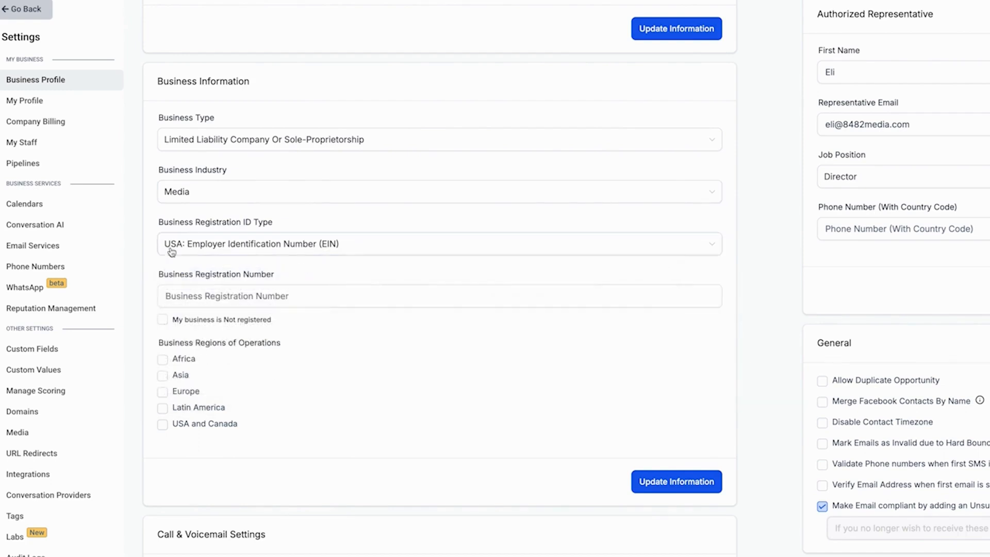
pyautogui.click(225, 295)
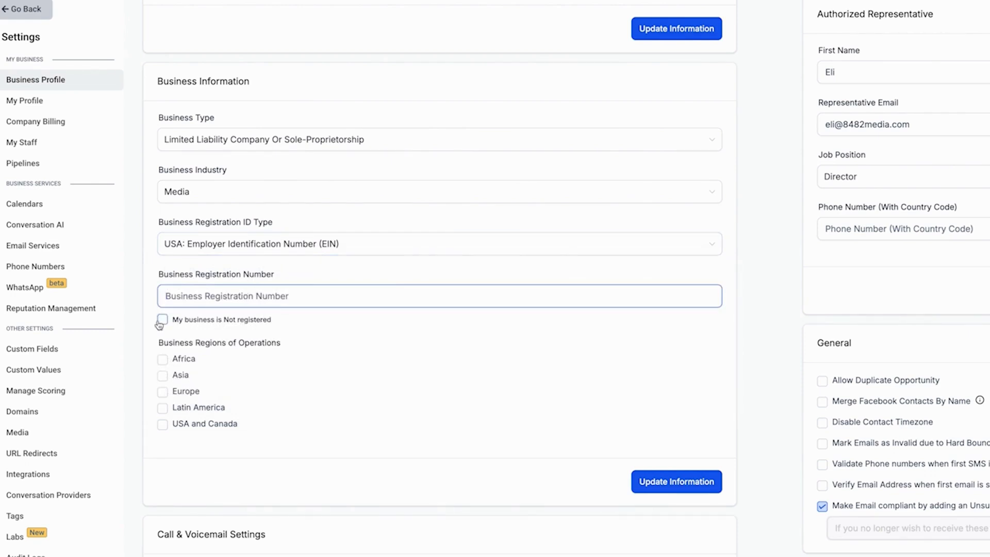
pyautogui.click(230, 324)
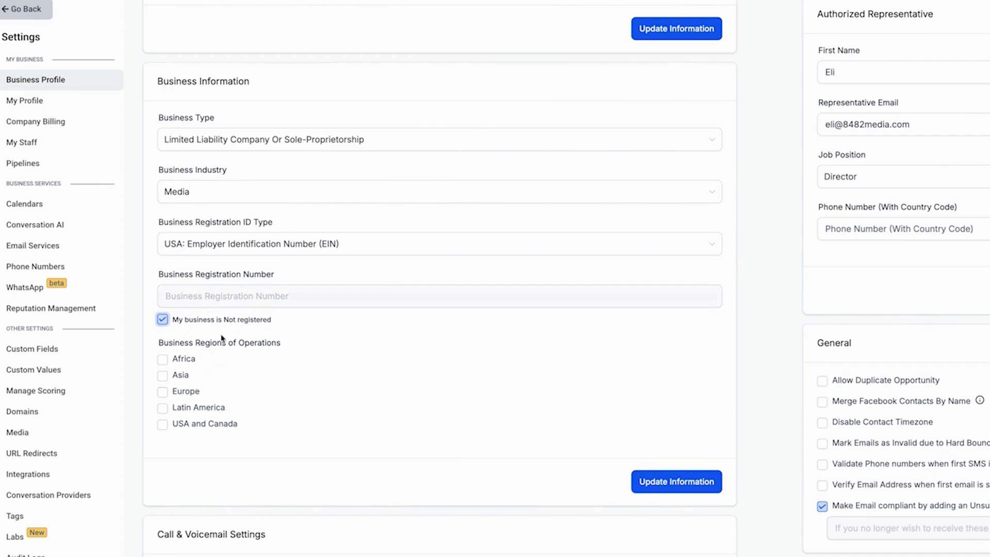
# - Tick USA and Canada as the region of operations and save the business information
pyautogui.click(209, 427)
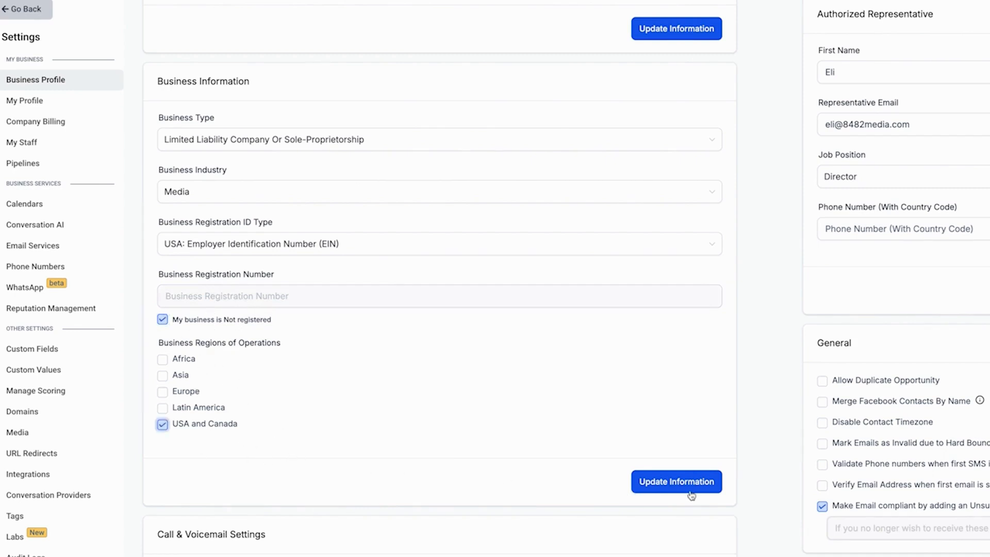
pyautogui.click(690, 492)
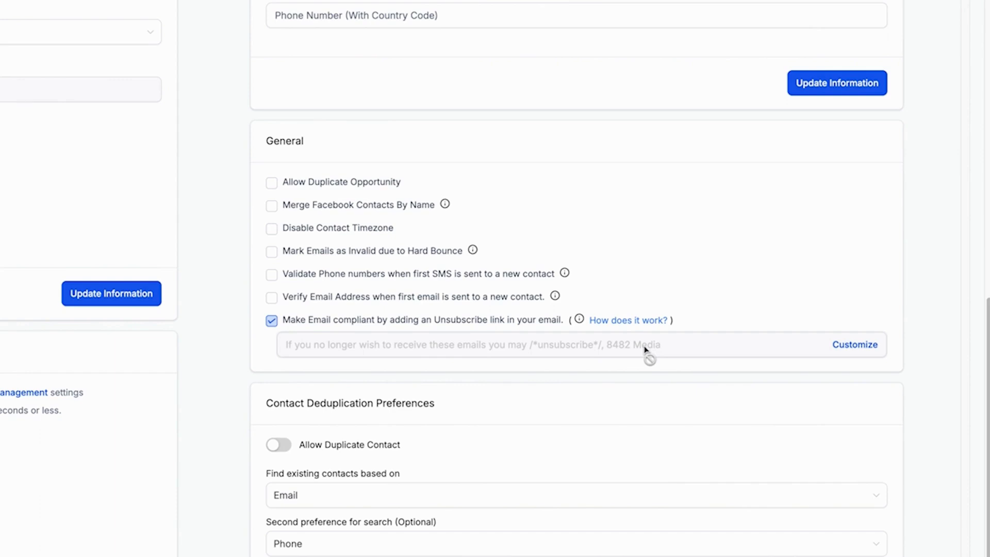
# - Open the unsubscribe content customization and review its text and required tag
pyautogui.click(862, 350)
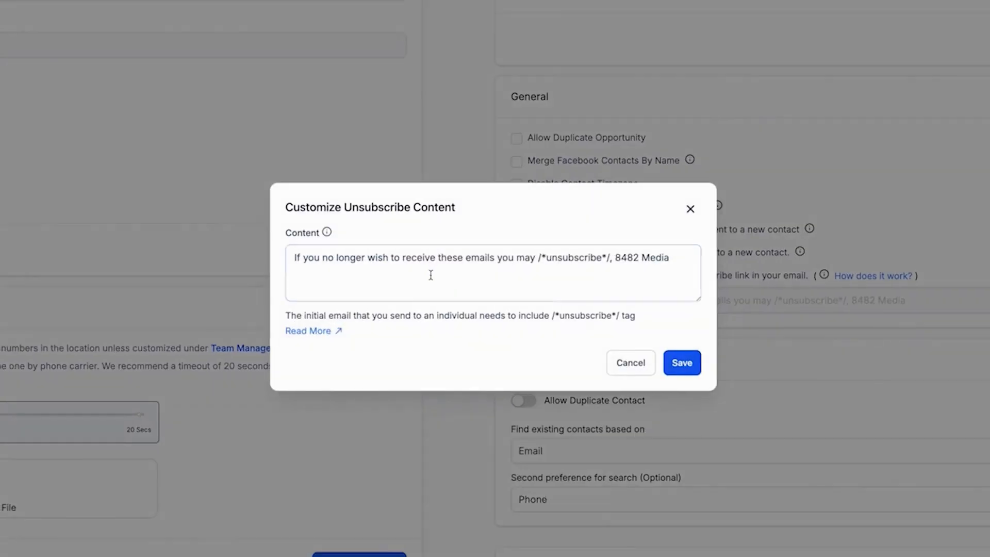
pyautogui.moveTo(533, 259); pyautogui.dragTo(291, 260)
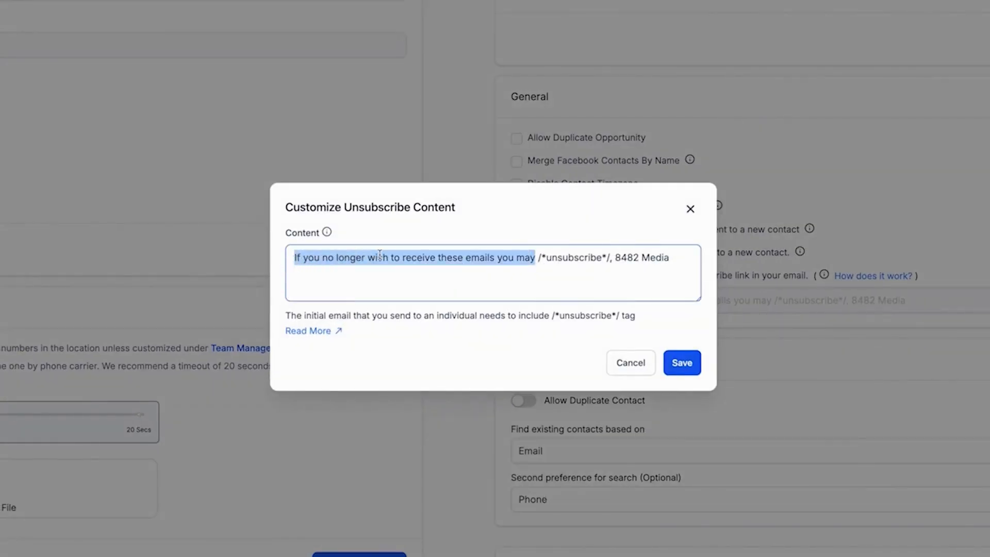
pyautogui.click(578, 259)
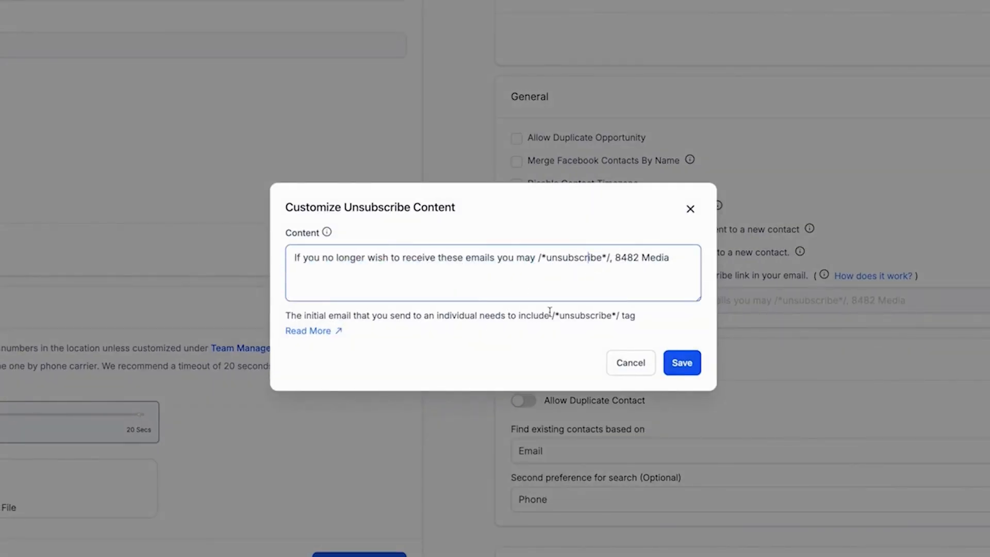
pyautogui.moveTo(554, 317); pyautogui.dragTo(619, 315)
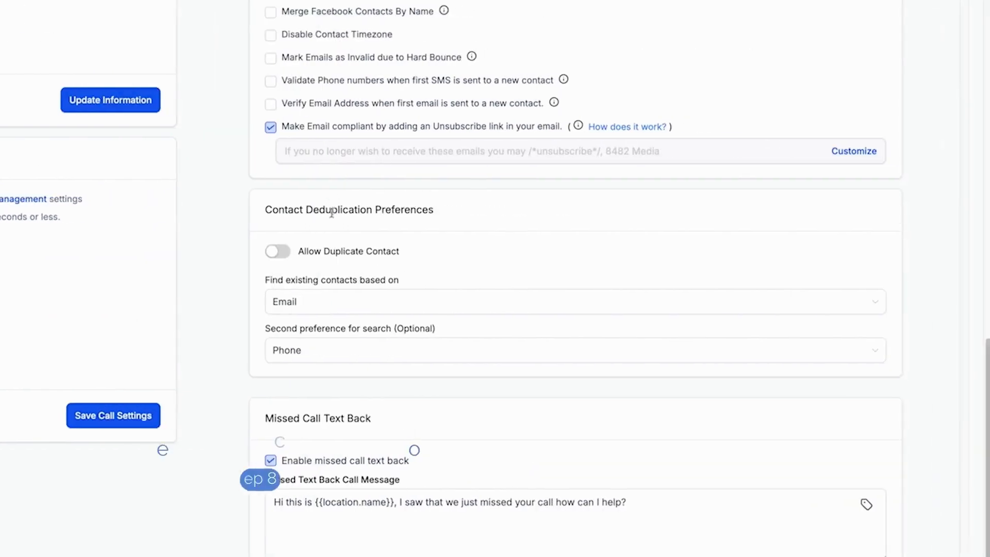
# - Review the contact deduplication preferences and missed call text back settings
pyautogui.moveTo(279, 209); pyautogui.dragTo(432, 221)
pyautogui.click(432, 222)
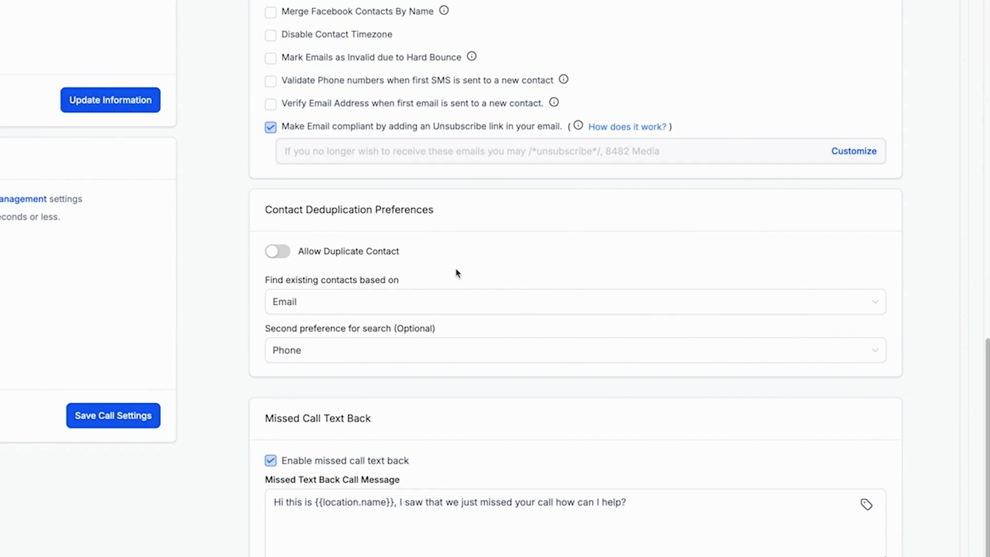
pyautogui.scroll(-4, 433, 261)
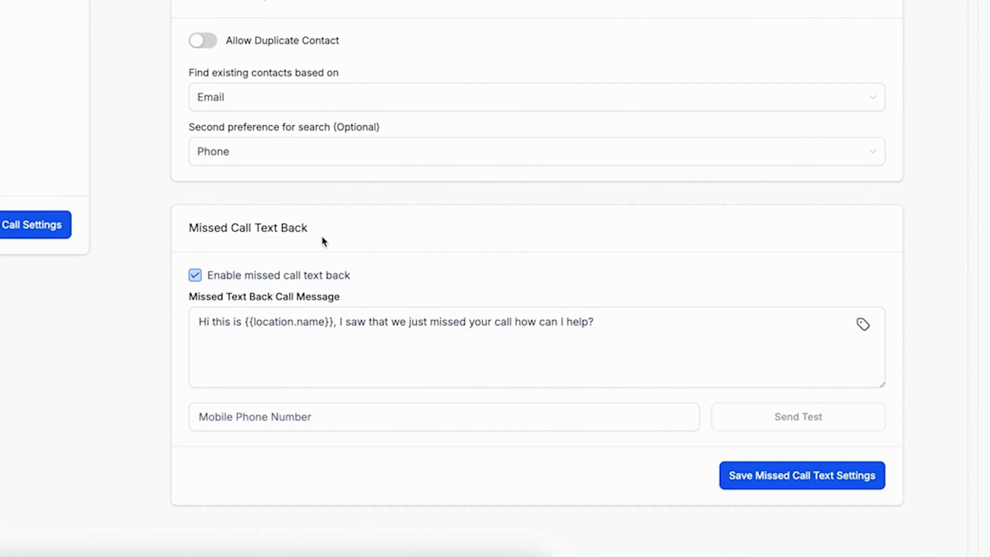
pyautogui.click(669, 377)
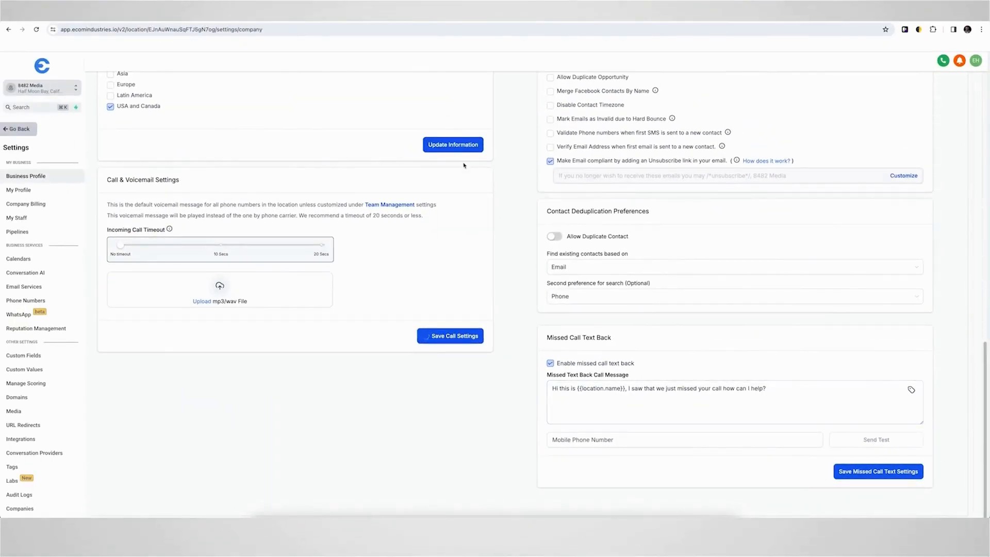
# - Save the authorized representative section and the business physical address section
pyautogui.scroll(5, 589, 237)
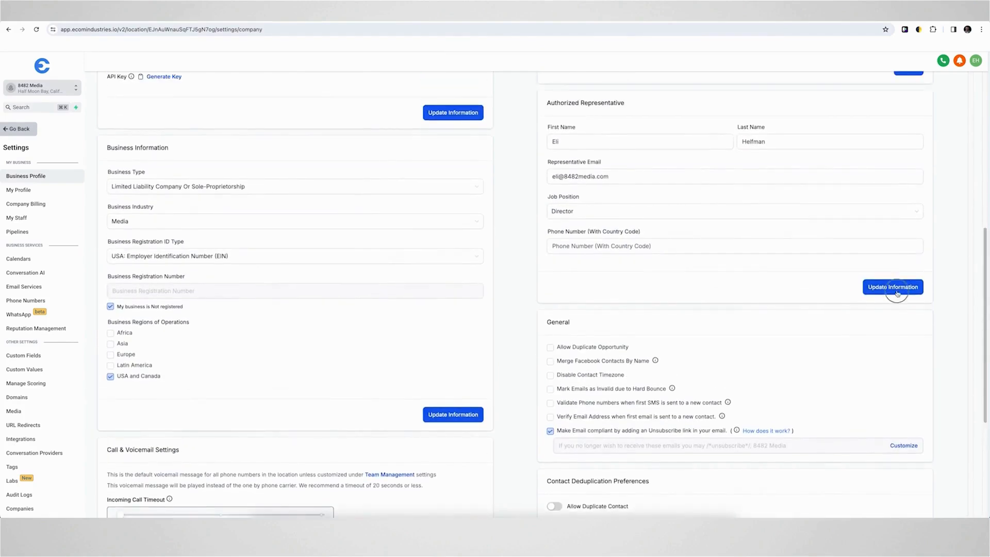
pyautogui.click(895, 295)
pyautogui.scroll(5, 542, 227)
pyautogui.click(907, 322)
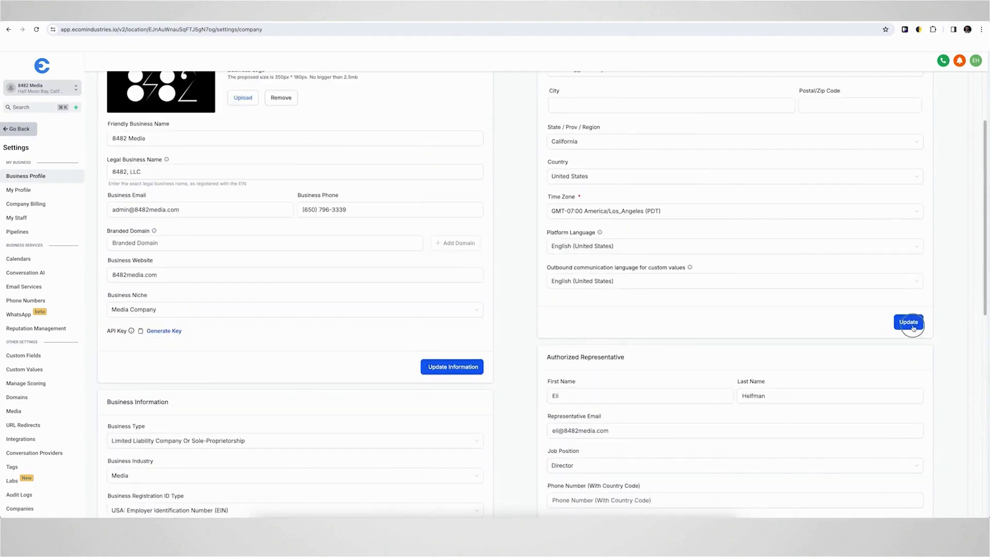
pyautogui.scroll(3, 531, 289)
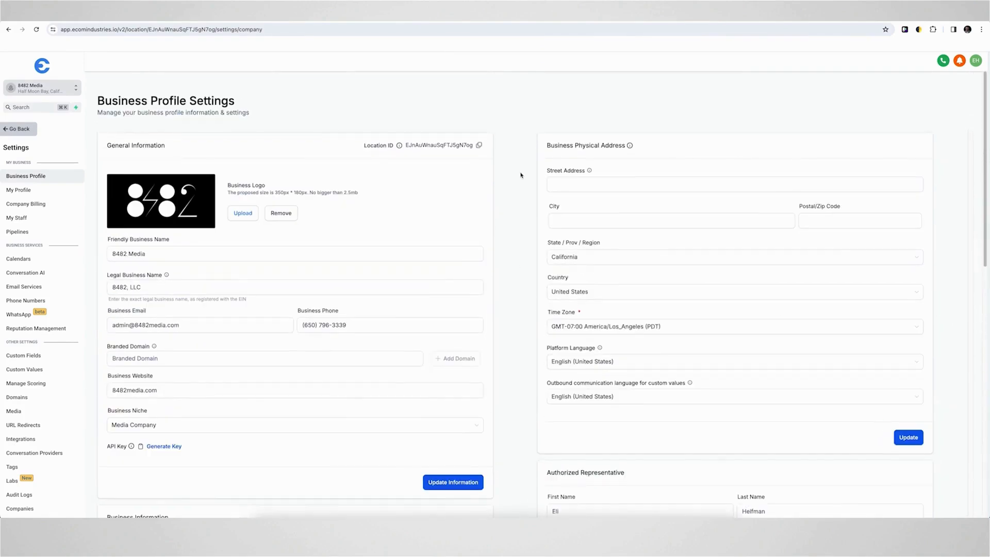